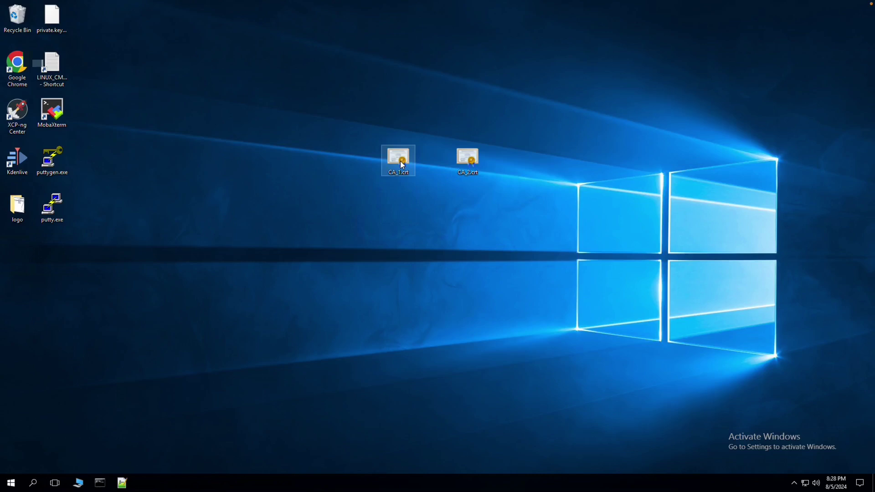
Open CA_1.crt's Certification Path, highlight its status message, then close the dialog
double_click(402, 165)
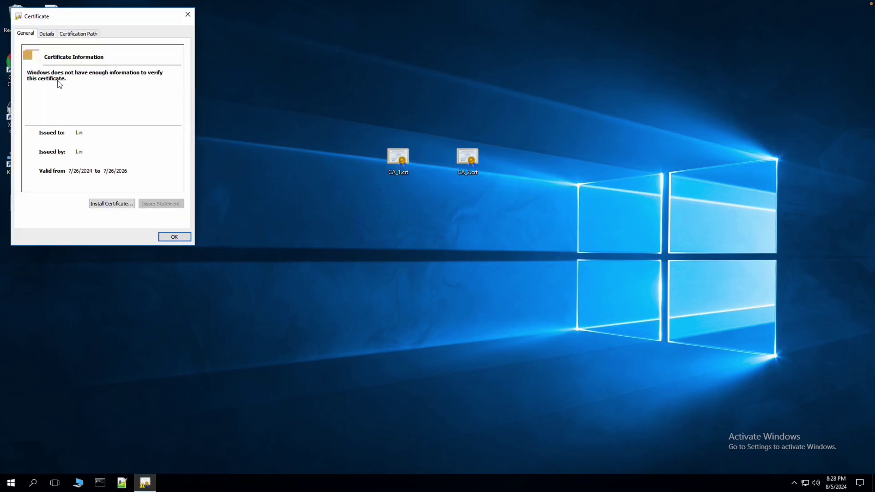
left_click(30, 36)
left_click(81, 36)
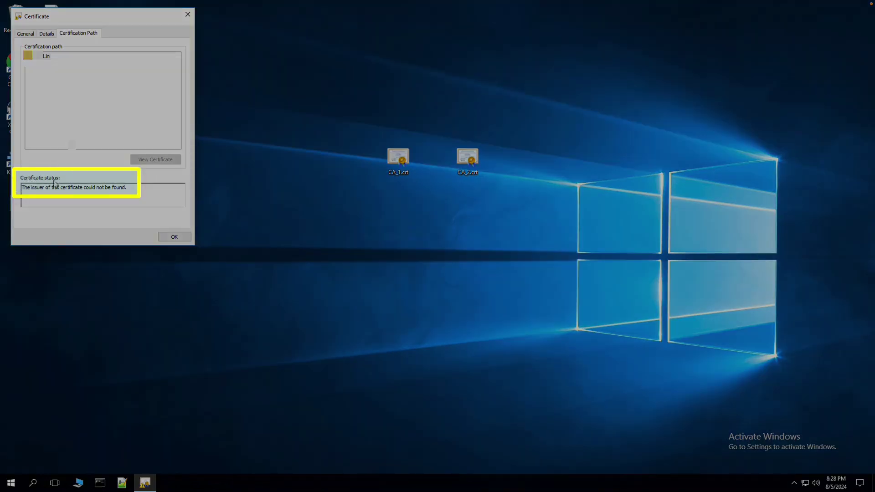
left_click_drag(25, 188, 130, 191)
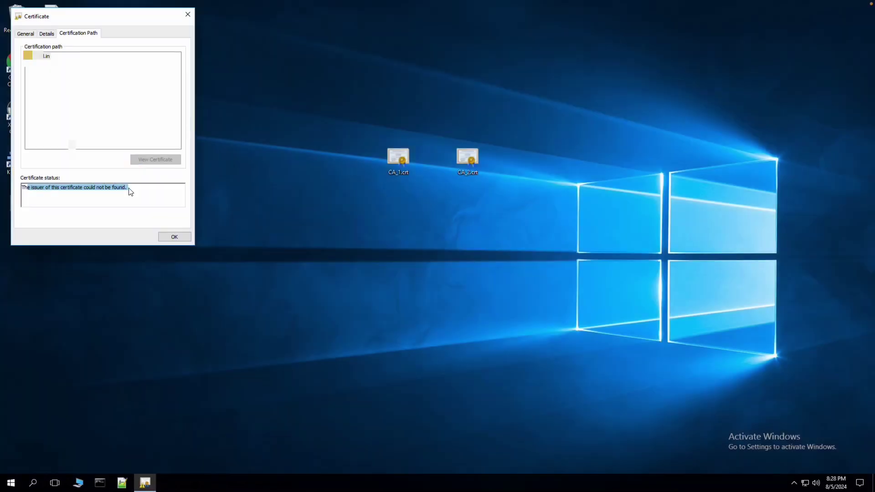
left_click(173, 238)
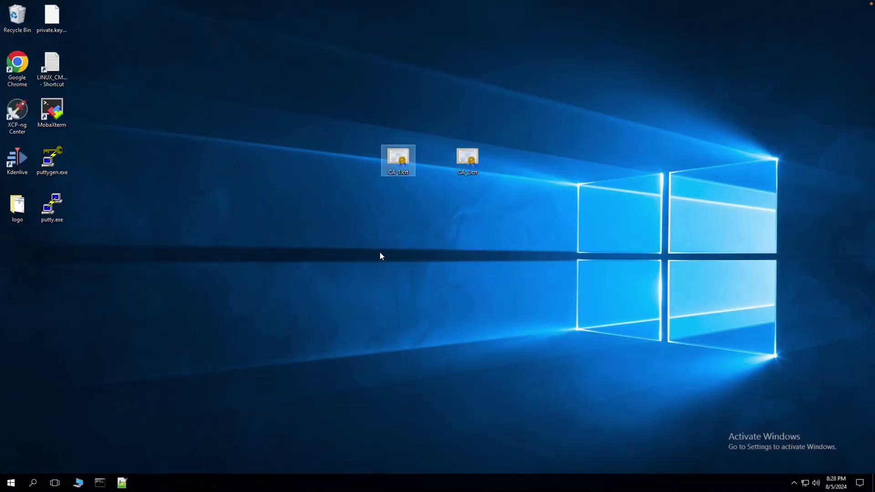
left_click(381, 257)
Open CA_2.crt's Certification Path, highlight its not-trusted status, then close the dialog
double_click(468, 157)
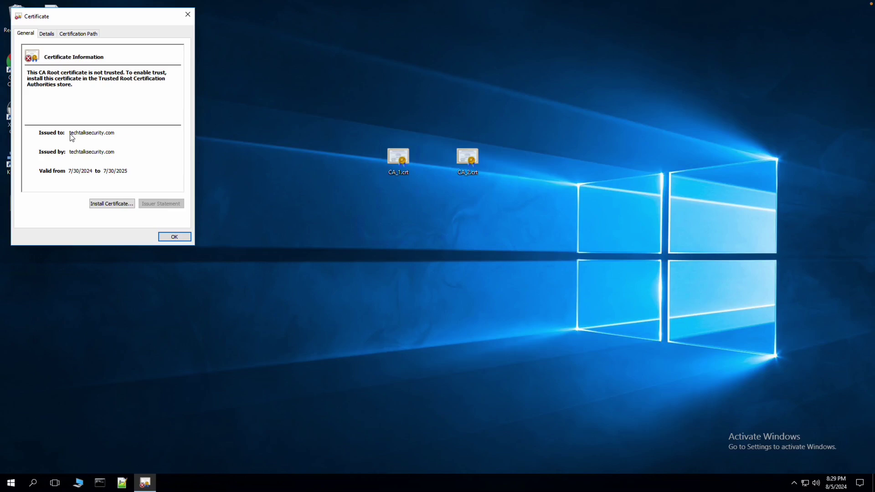
key("shift+Tab")
left_click(83, 38)
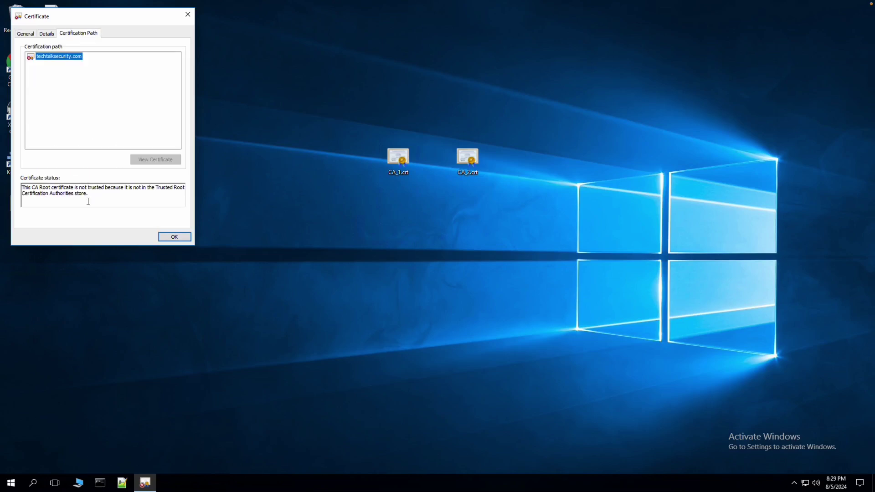
left_click_drag(90, 196, 22, 189)
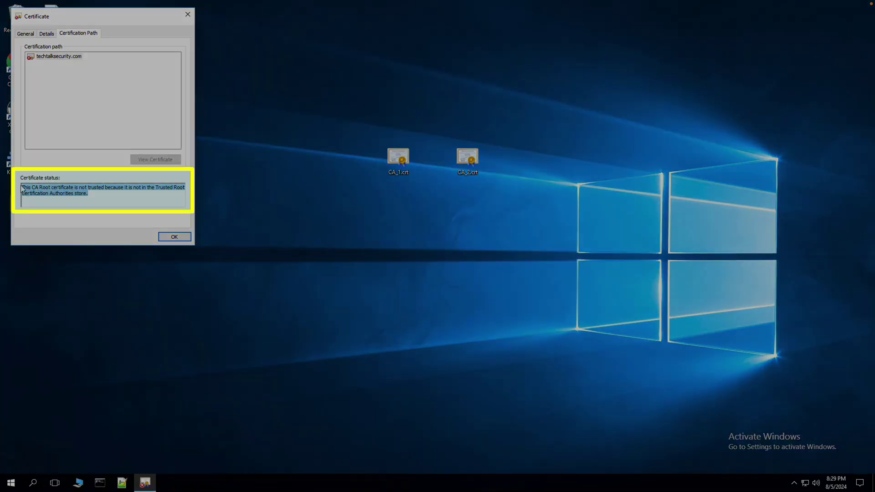
left_click(188, 15)
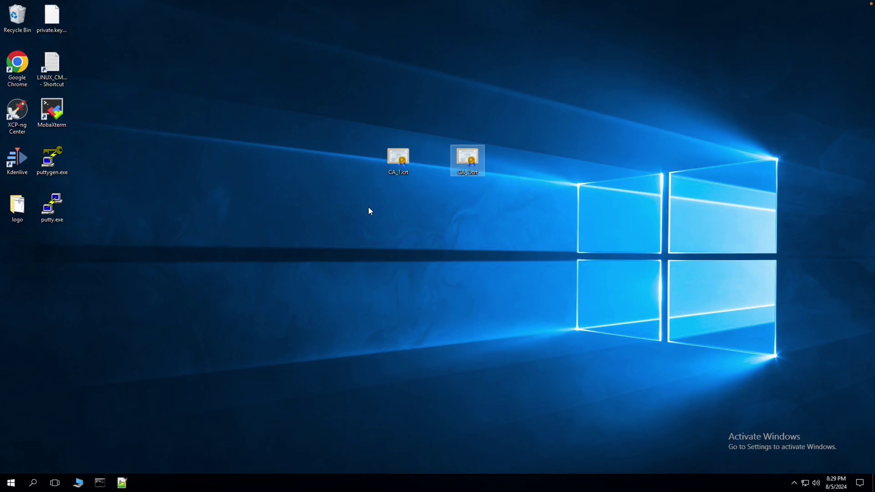
Search Windows for 'cert' to list the certificate management tools
left_click(378, 198)
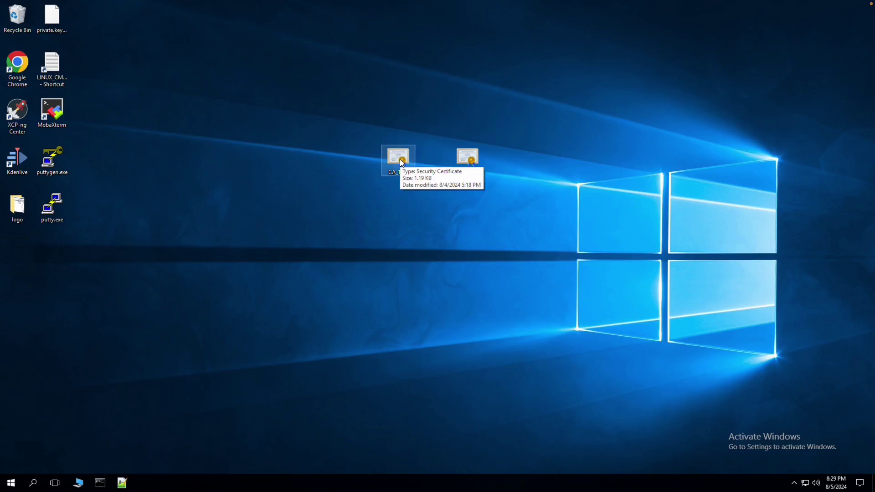
left_click(34, 483)
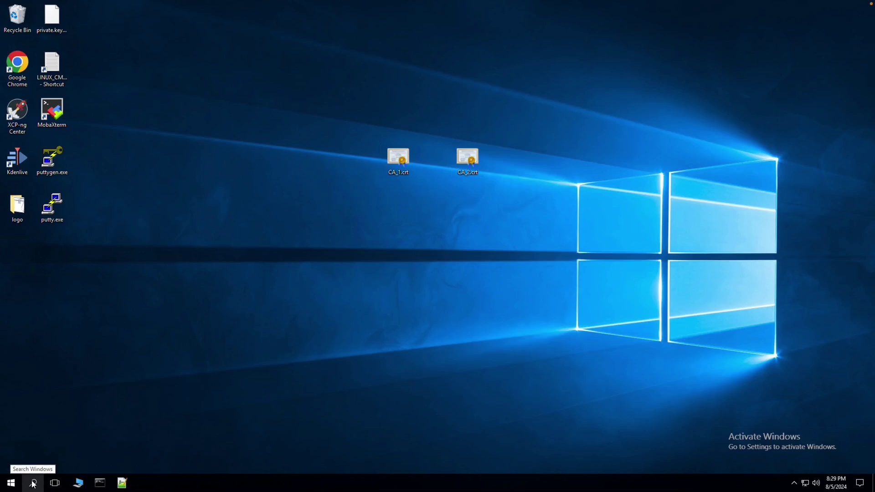
type("cert")
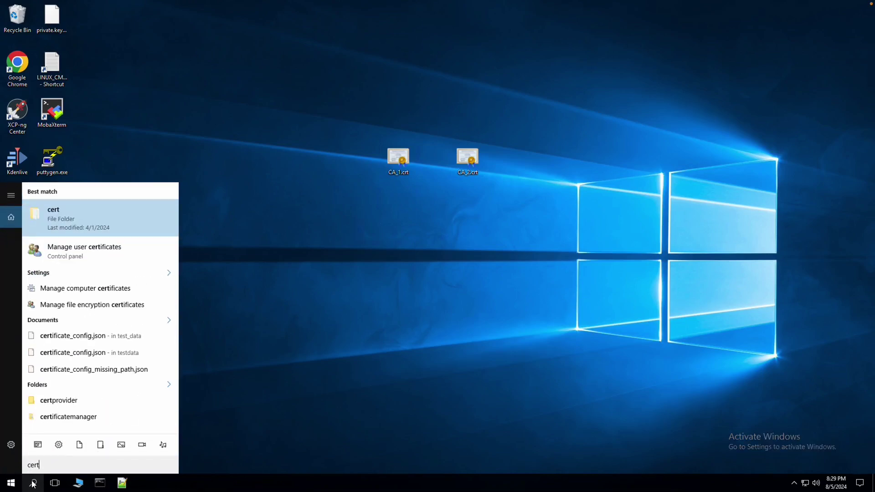
Launch Manage computer certificates and list the Trusted Root Certification Authorities certificates
left_click(126, 293)
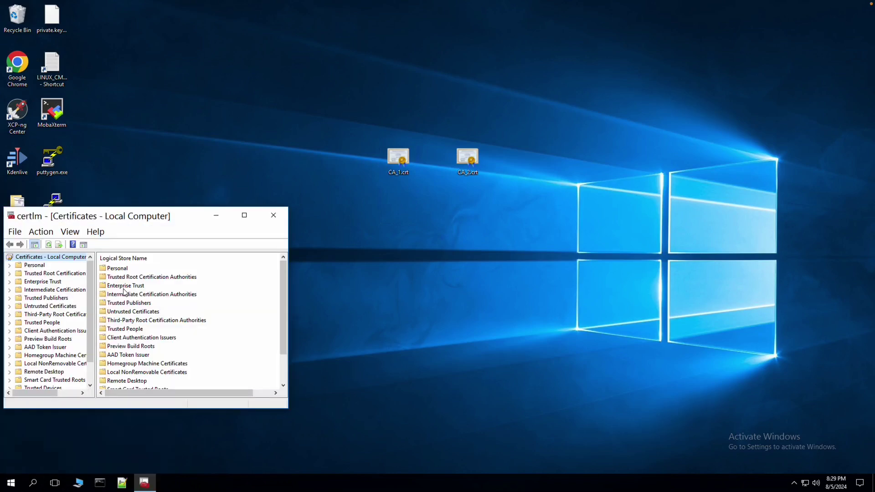
left_click_drag(174, 220, 275, 224)
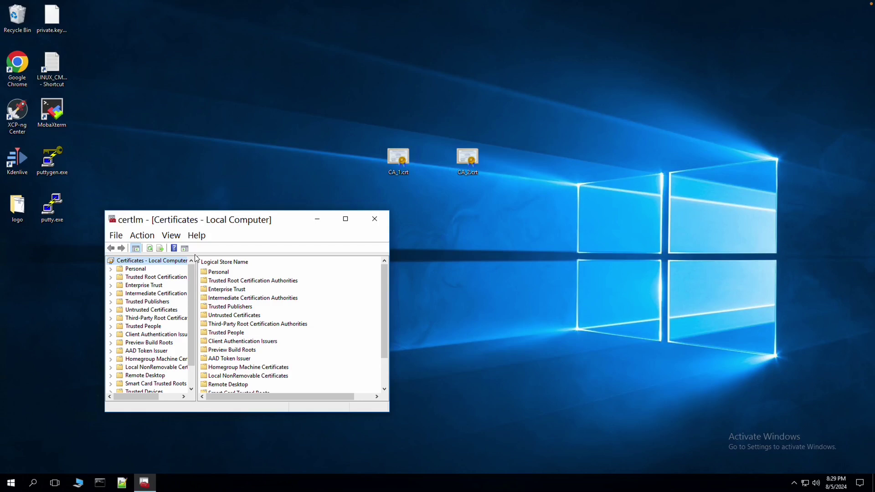
left_click(136, 279)
double_click(217, 272)
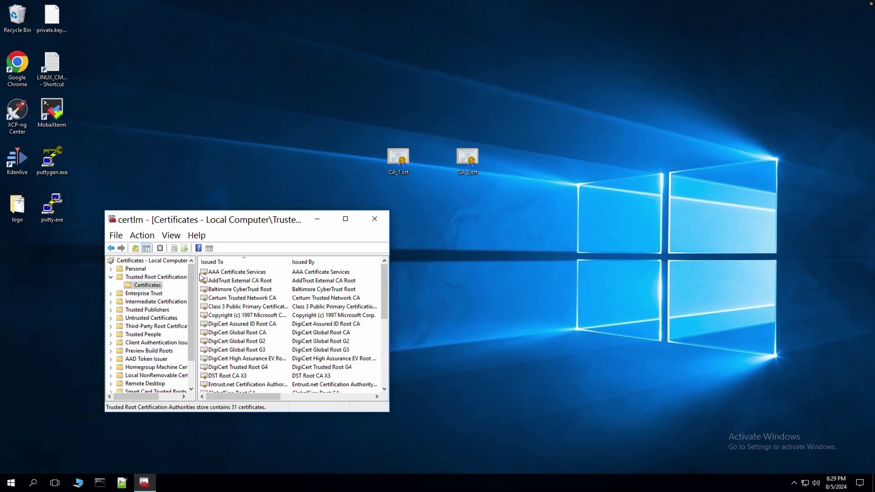
Import CA_1.crt into the Trusted Root Certification Authorities store and confirm the success message
right_click(154, 286)
mouse_move(190, 297)
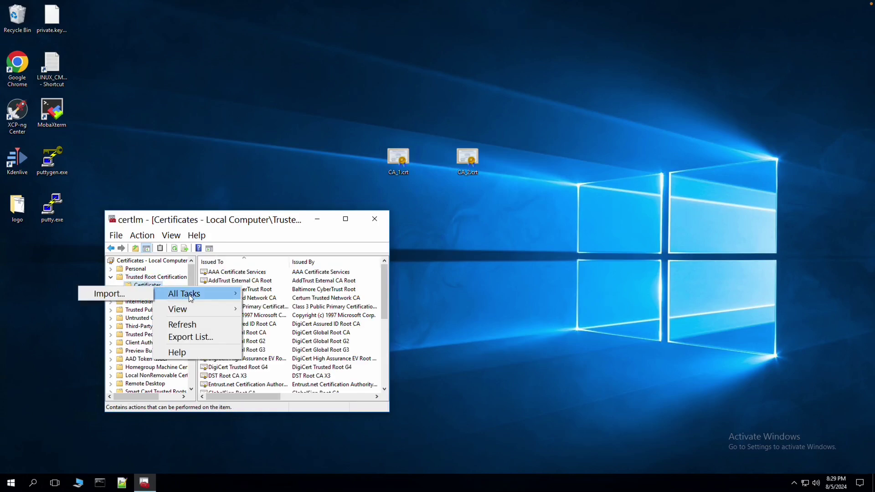
left_click(135, 293)
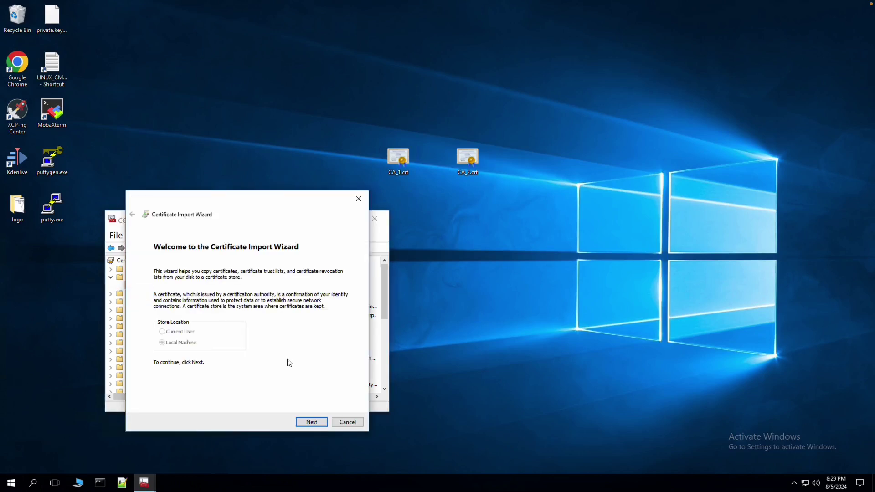
left_click(308, 422)
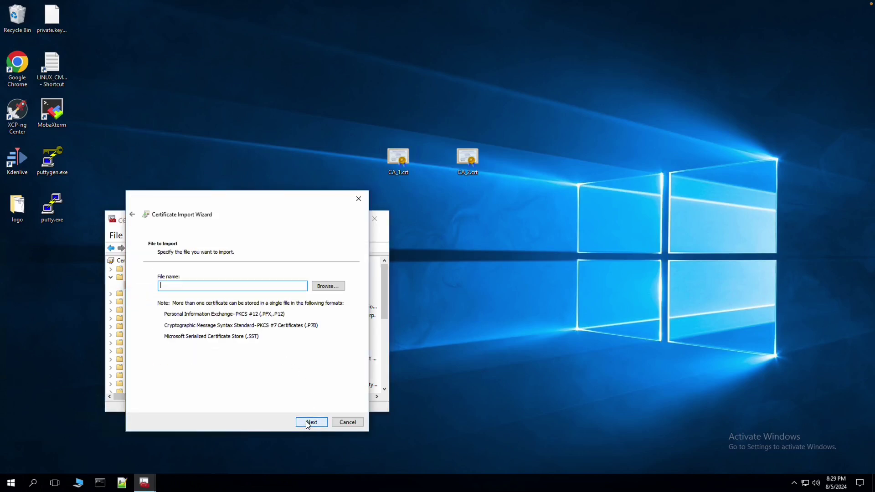
left_click(327, 285)
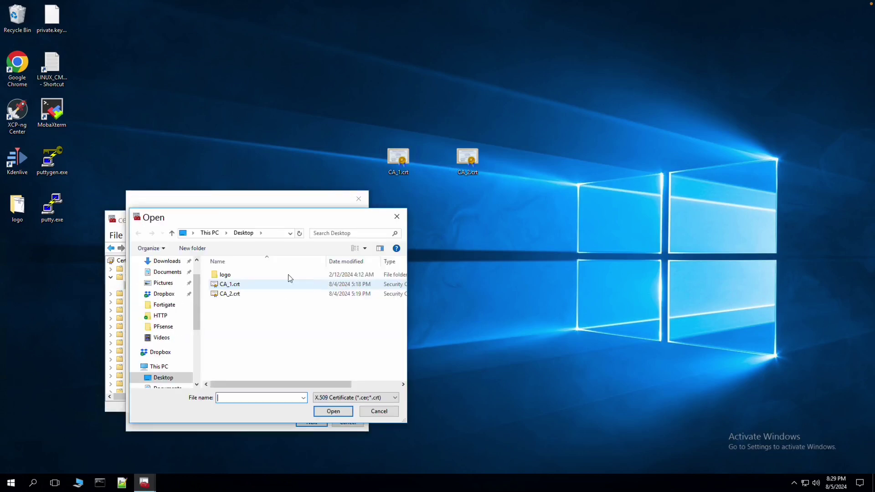
left_click(239, 287)
left_click(333, 412)
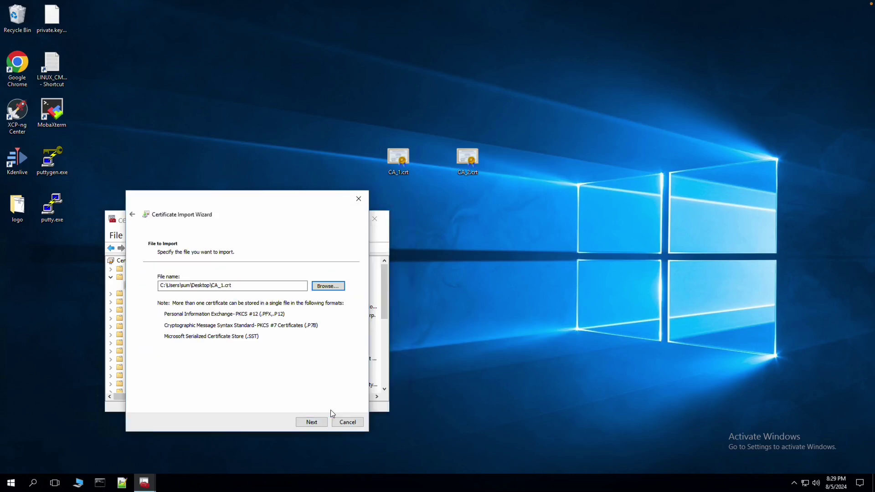
left_click(311, 423)
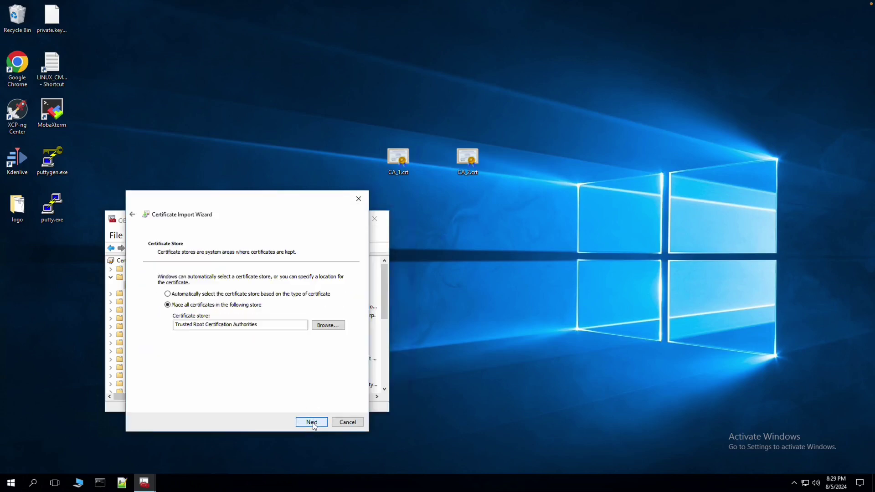
left_click(312, 422)
left_click(312, 422)
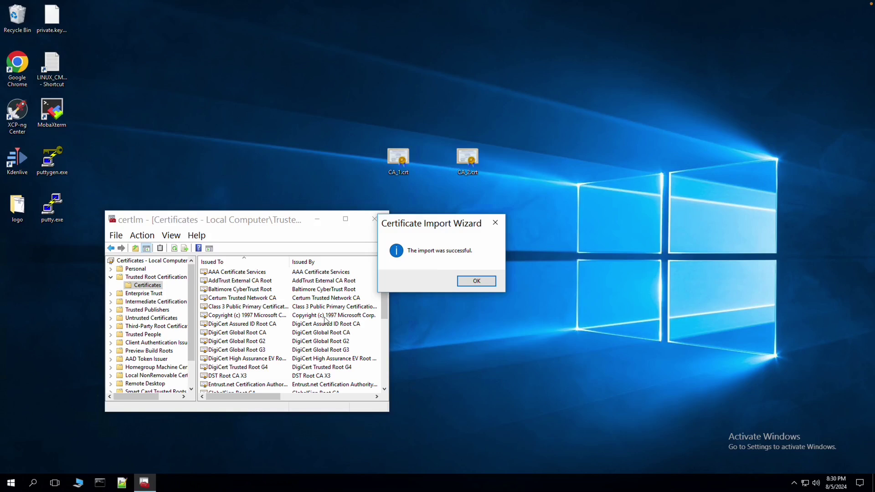
left_click(473, 281)
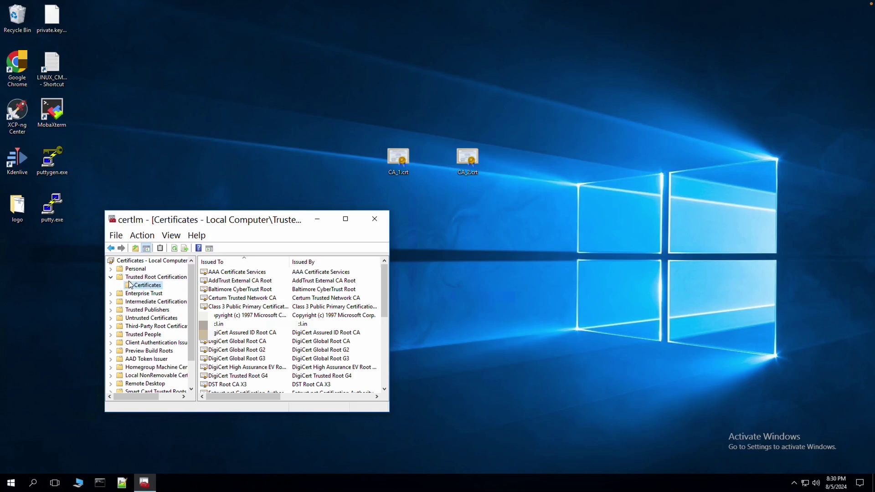
left_click(233, 324)
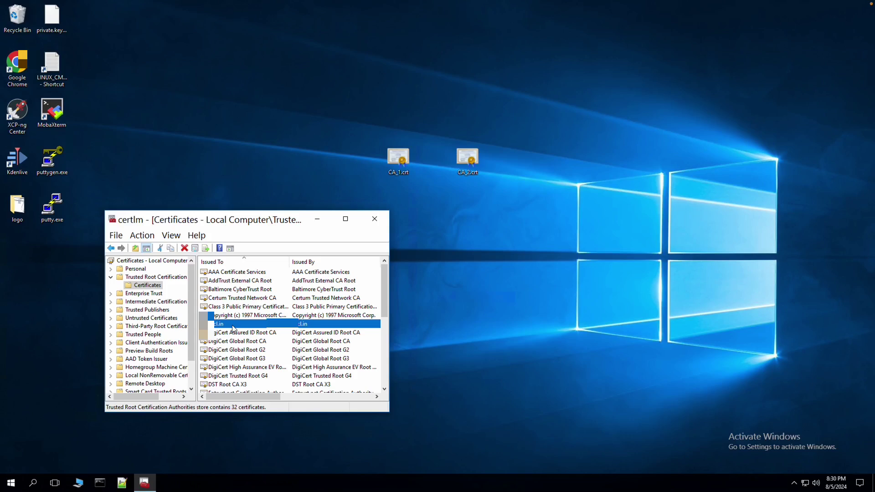
double_click(402, 166)
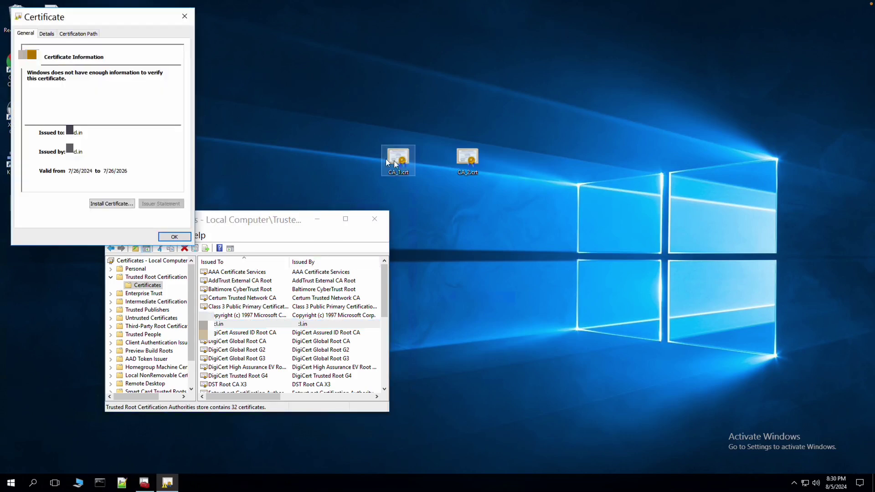
left_click(86, 35)
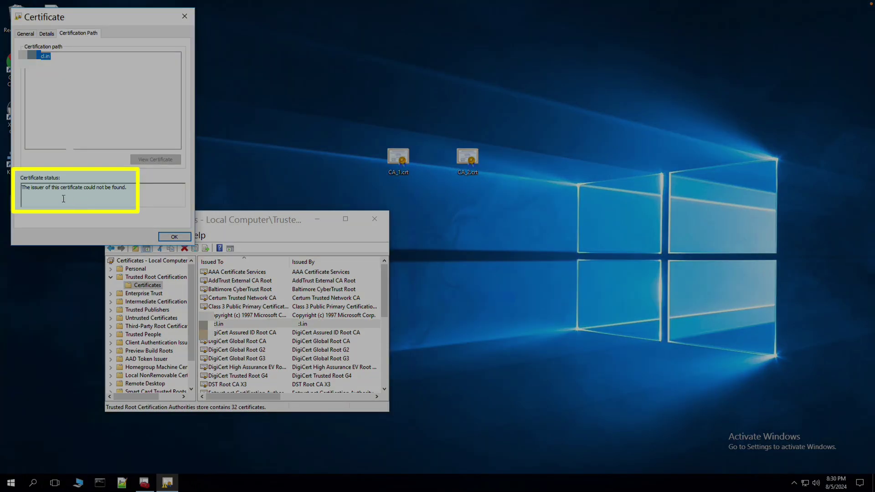
left_click_drag(22, 188, 106, 187)
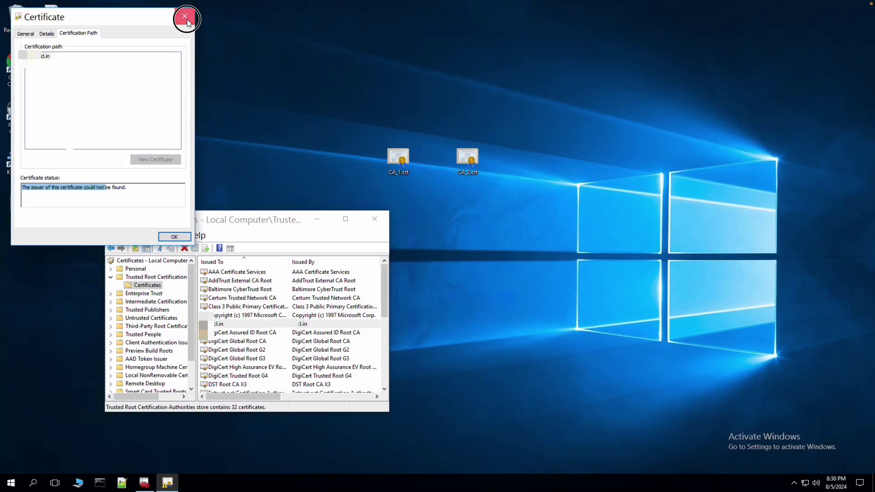
left_click(185, 18)
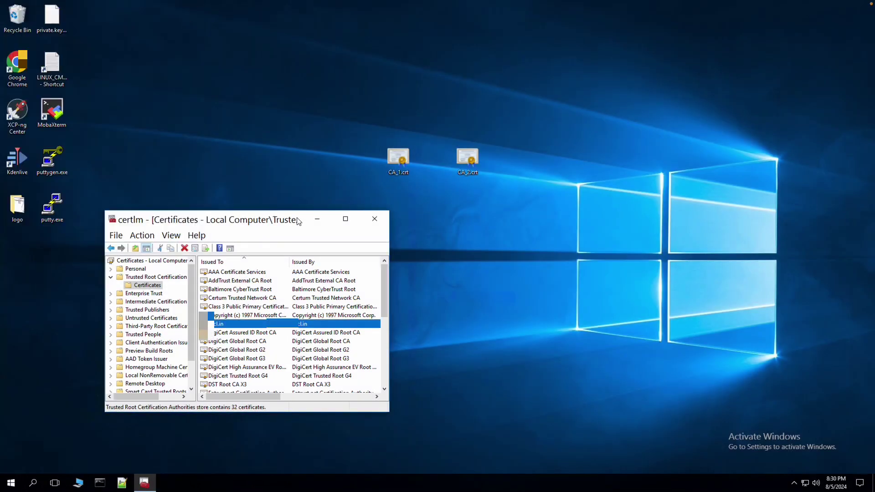
left_click(468, 165)
double_click(469, 164)
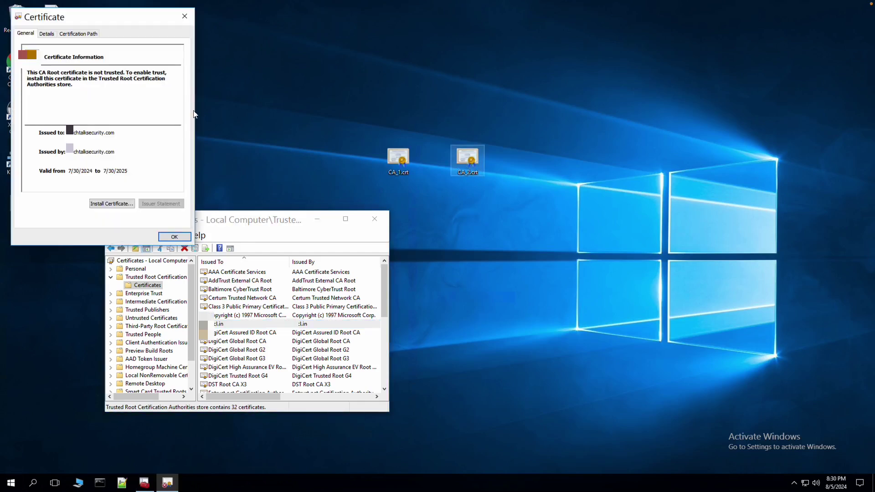
left_click(94, 35)
left_click(184, 17)
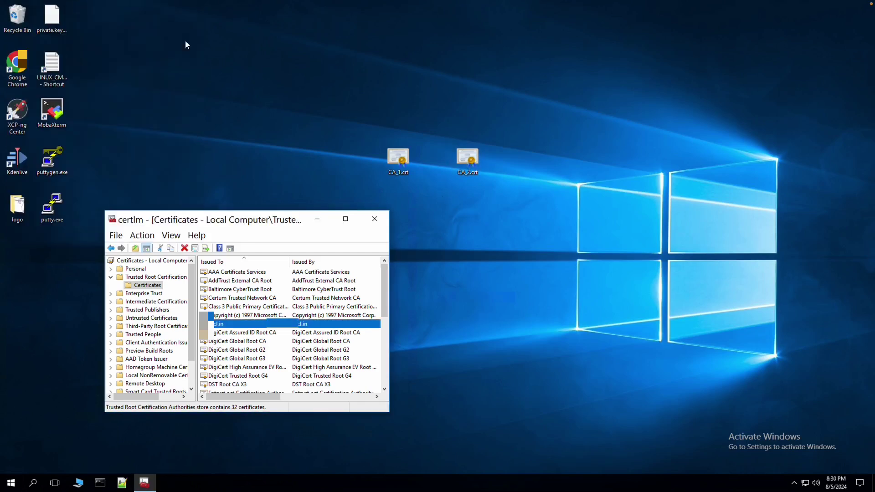
Run the Certificate Import Wizard with CA_2.crt into the Trusted Root store, confirming success
left_click(152, 287)
right_click(152, 287)
mouse_move(191, 295)
left_click(137, 293)
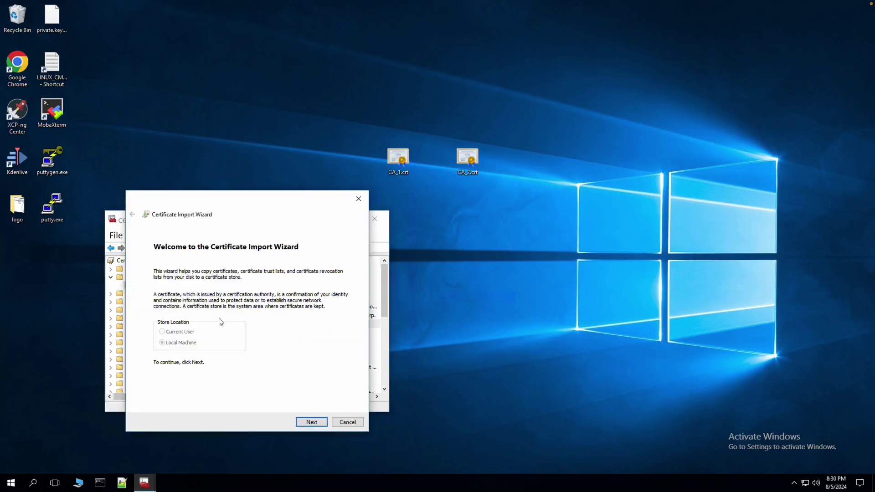
left_click(320, 424)
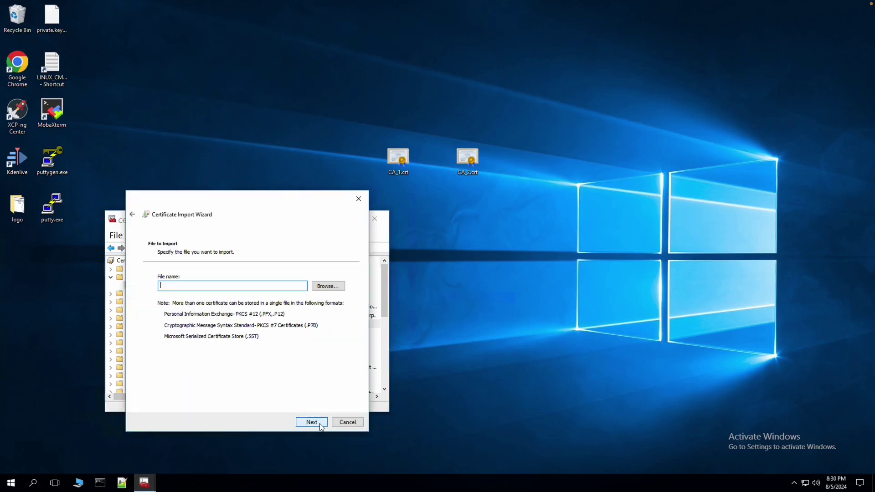
left_click(327, 286)
left_click(229, 295)
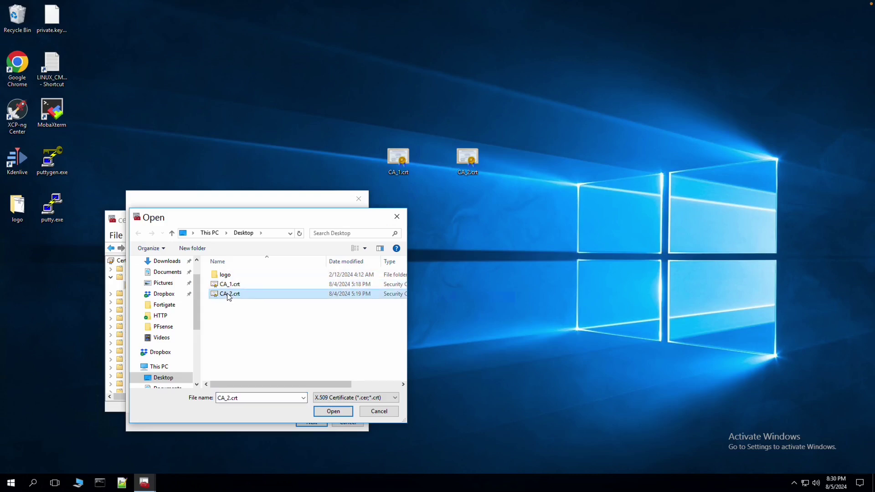
left_click(328, 414)
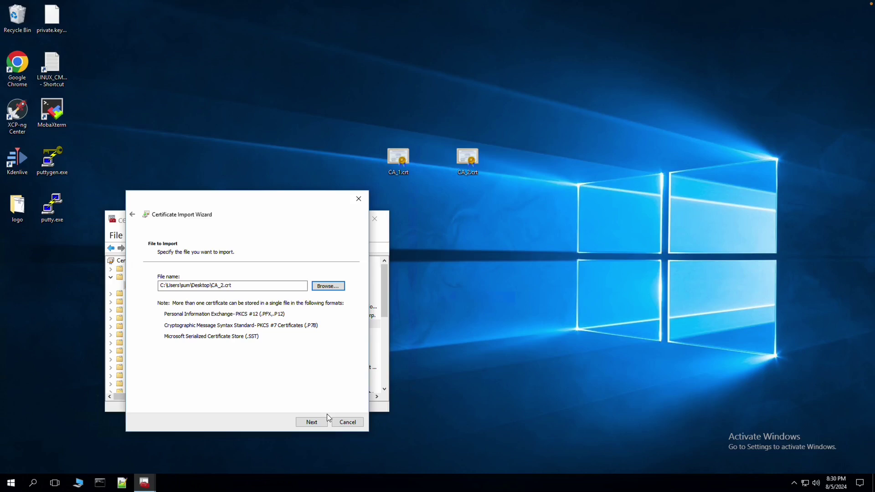
left_click(299, 422)
left_click(304, 423)
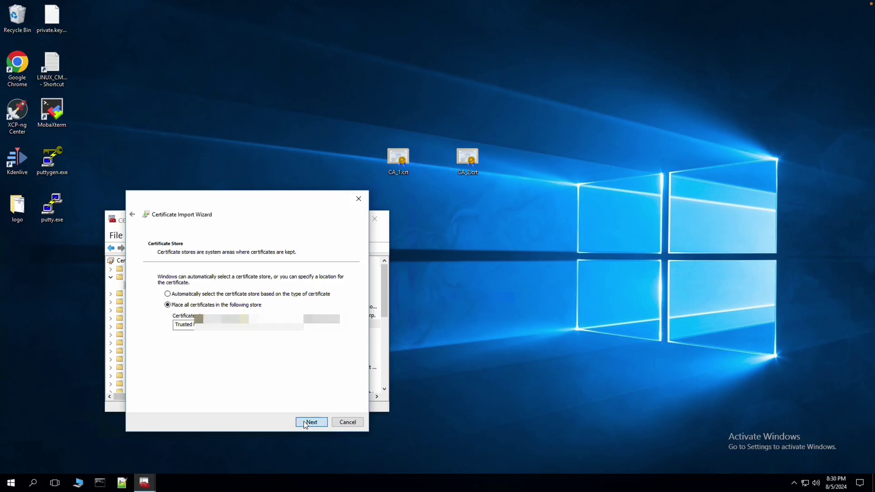
left_click(311, 423)
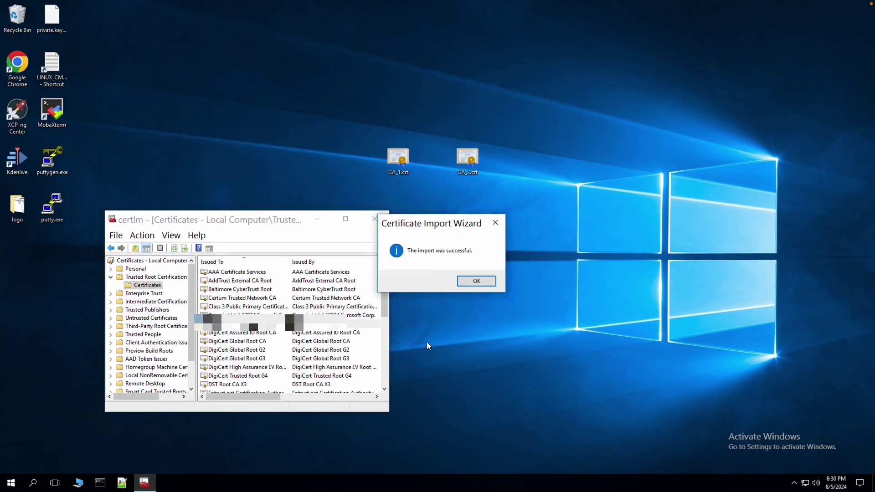
left_click(466, 284)
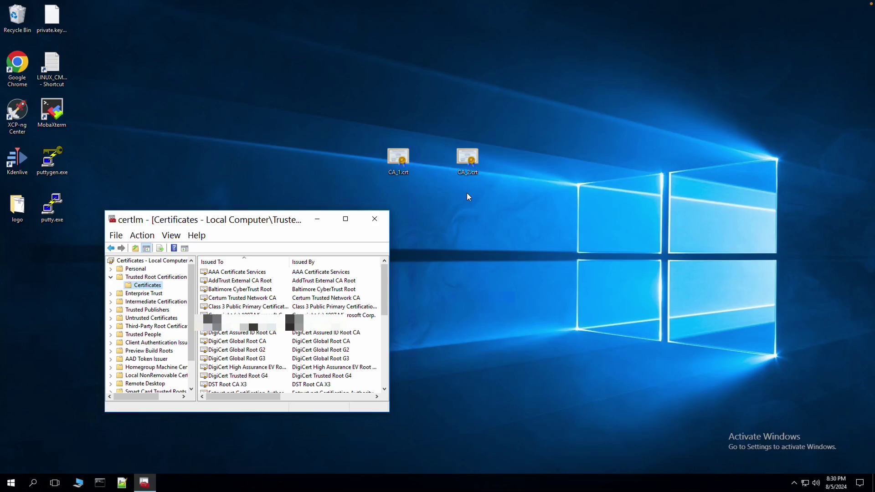
scroll(287, 344, "down", 6)
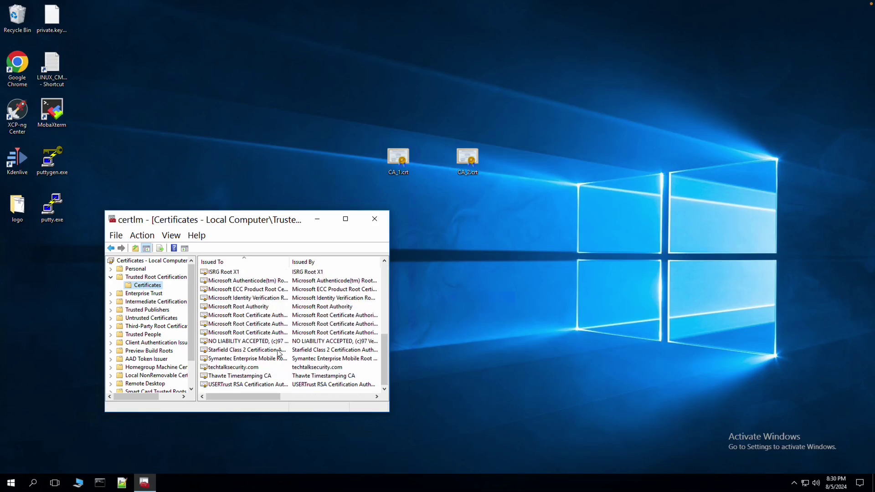
View CA_2.crt's Certification Path reading 'This certificate is OK.' and move the dialog to the right
left_click(258, 368)
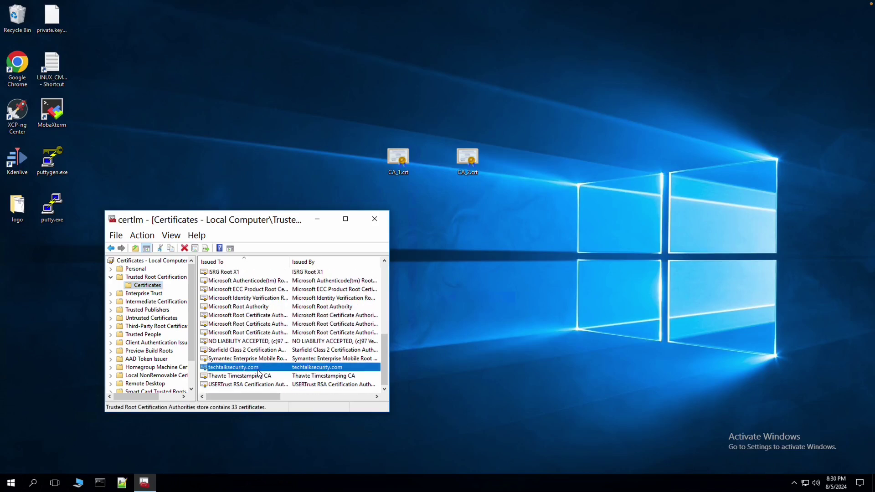
double_click(467, 165)
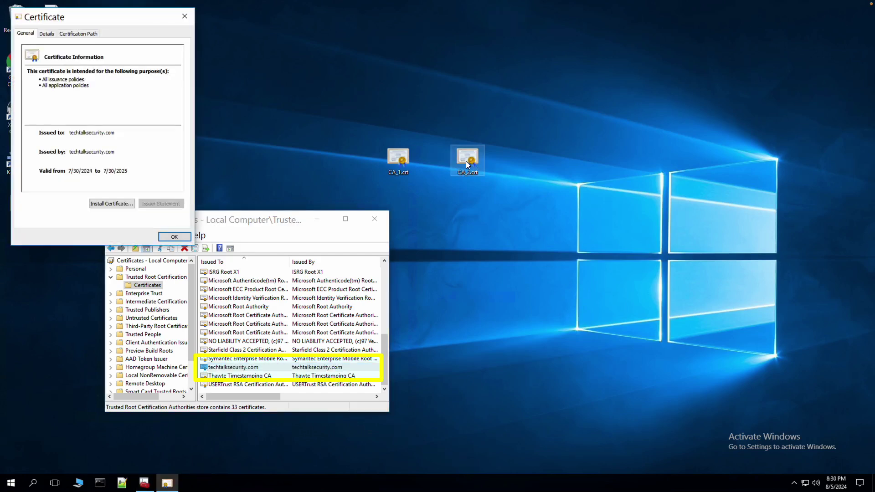
left_click(94, 35)
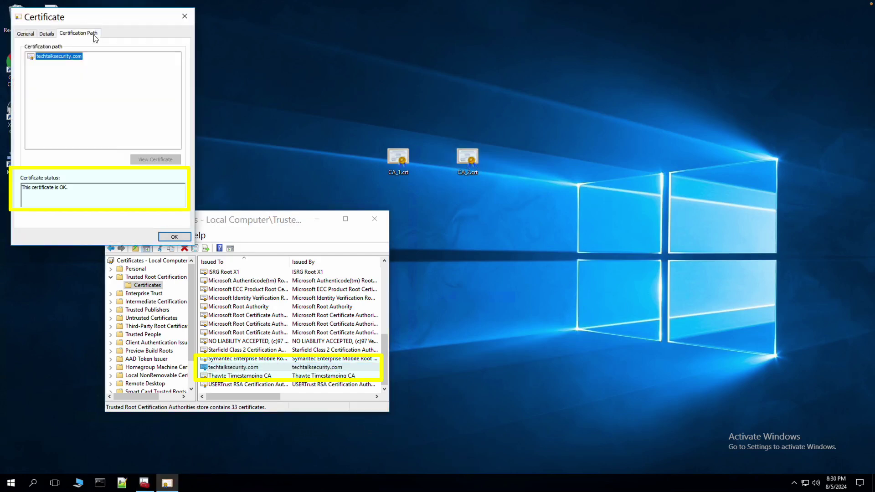
left_click_drag(81, 188, 14, 190)
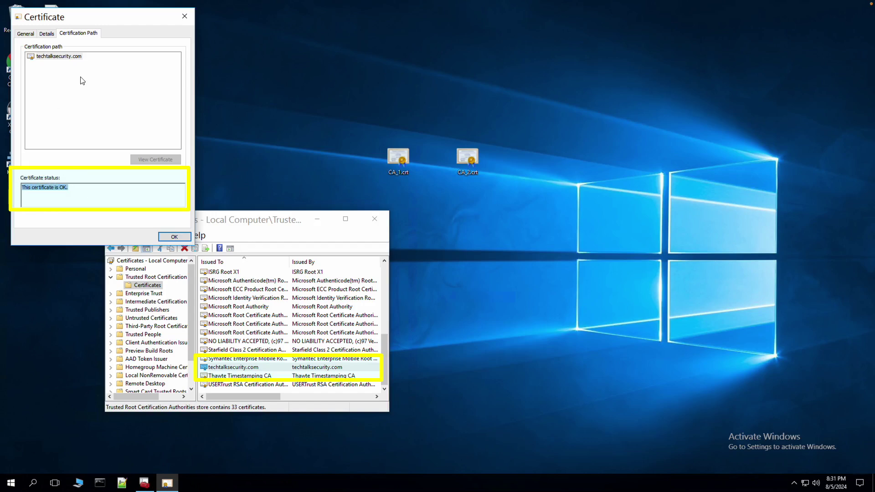
mouse_move(98, 16)
left_mouse_down()
mouse_move(332, 65)
mouse_move(592, 76)
left_mouse_up()
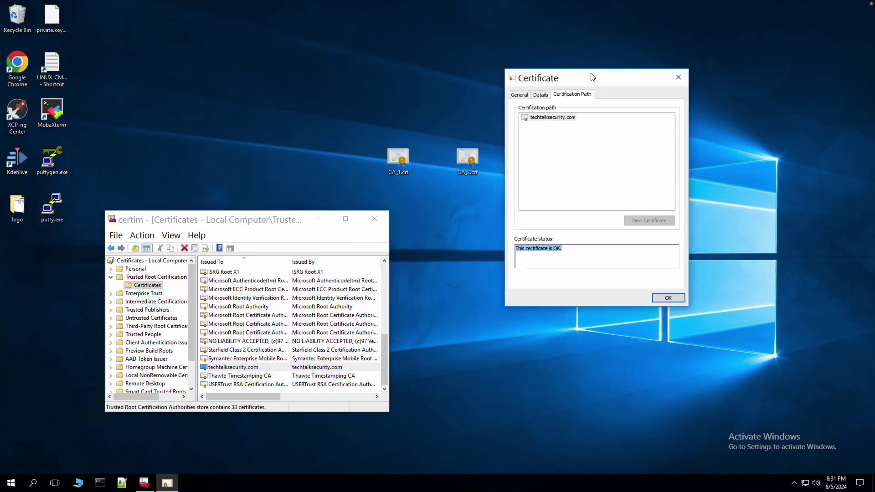
Open CA_1.crt's Certification Path showing issuer-not-found, with CA_2's dialog placed beside it
double_click(398, 159)
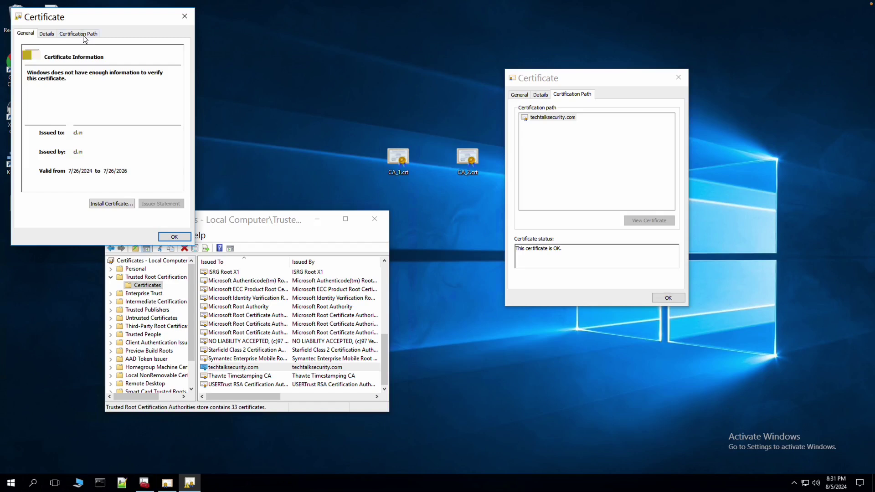
left_click(78, 34)
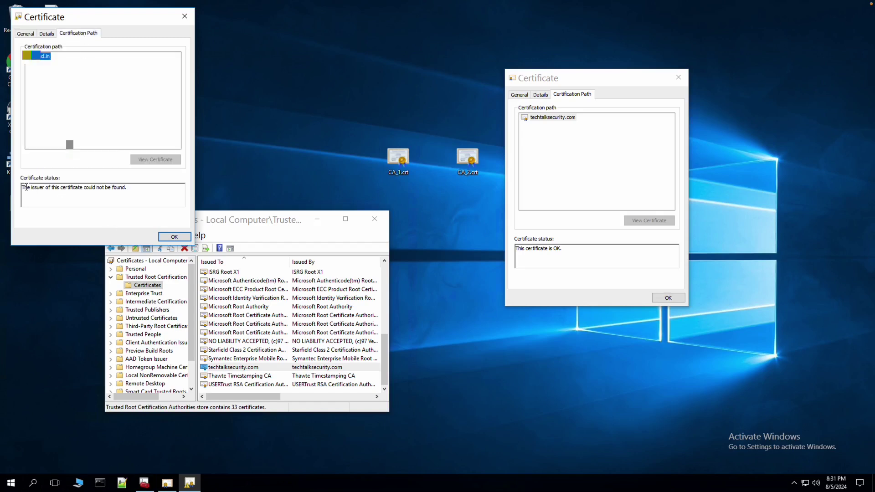
left_click_drag(23, 187, 132, 191)
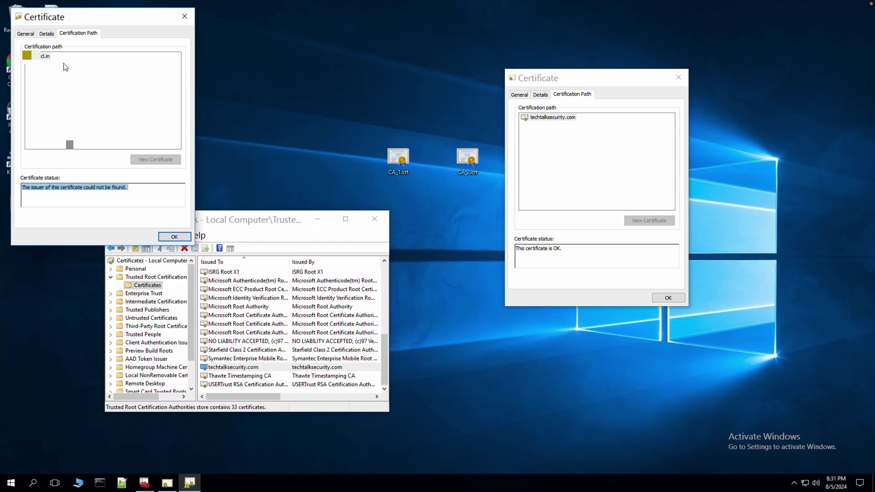
left_click_drag(556, 80, 255, 20)
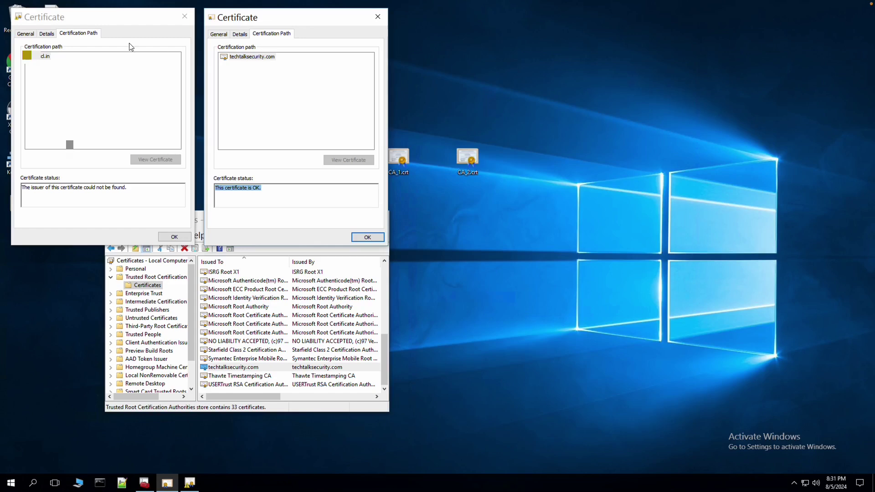
Show the Version field on both Details tabs: CA_1.crt is V1, CA_2.crt is V3
left_click(47, 34)
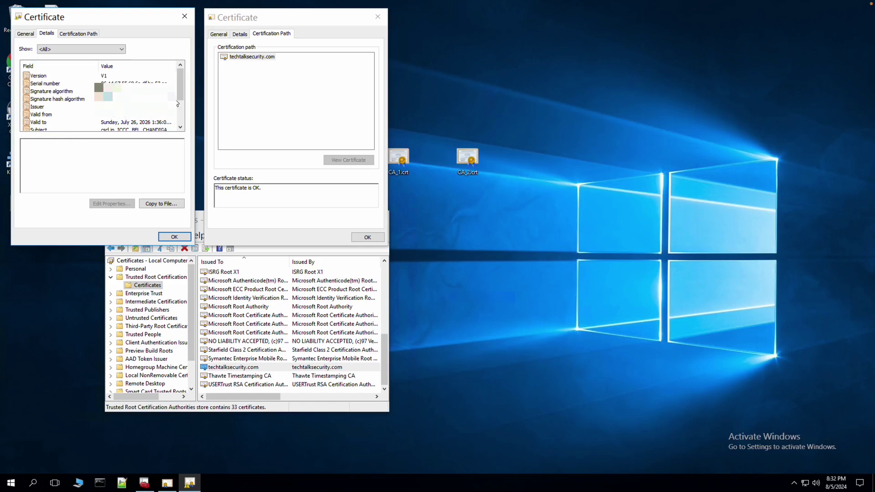
left_click(59, 78)
left_click(240, 35)
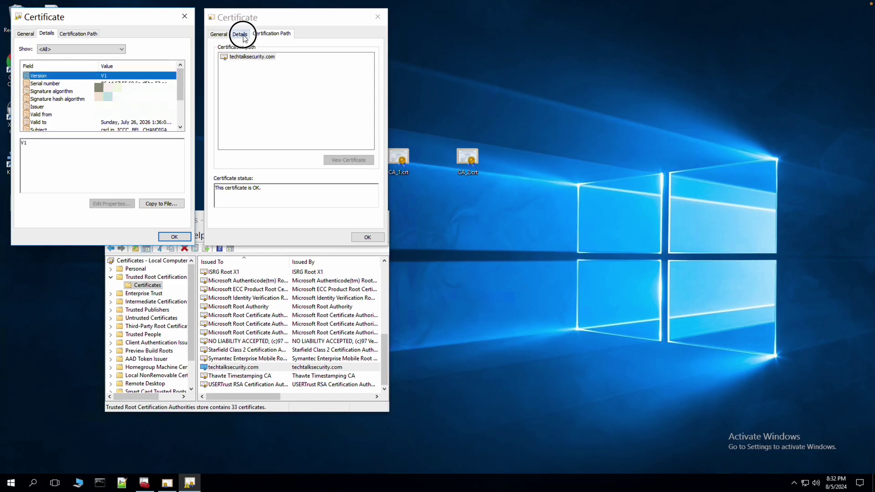
left_click(250, 78)
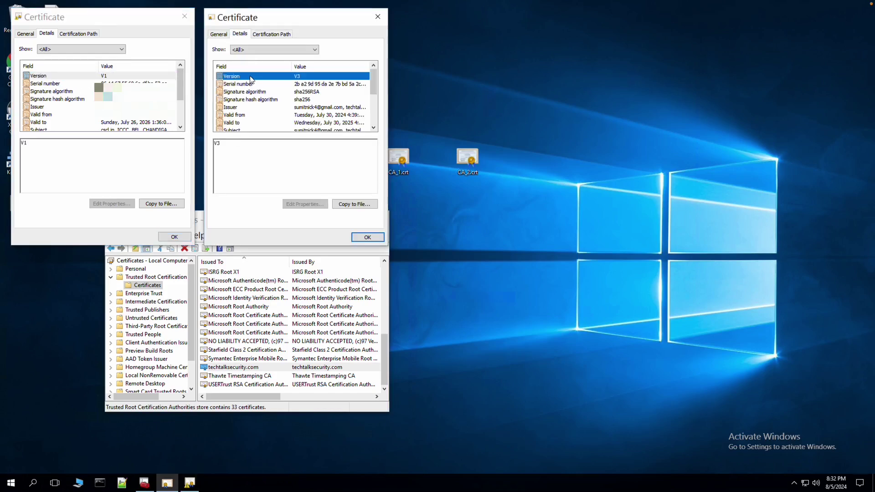
left_click(95, 78)
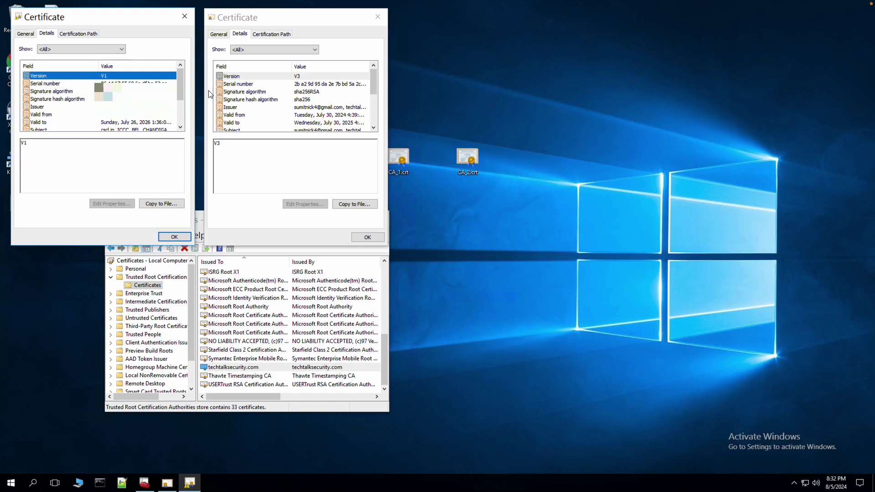
left_click(272, 79)
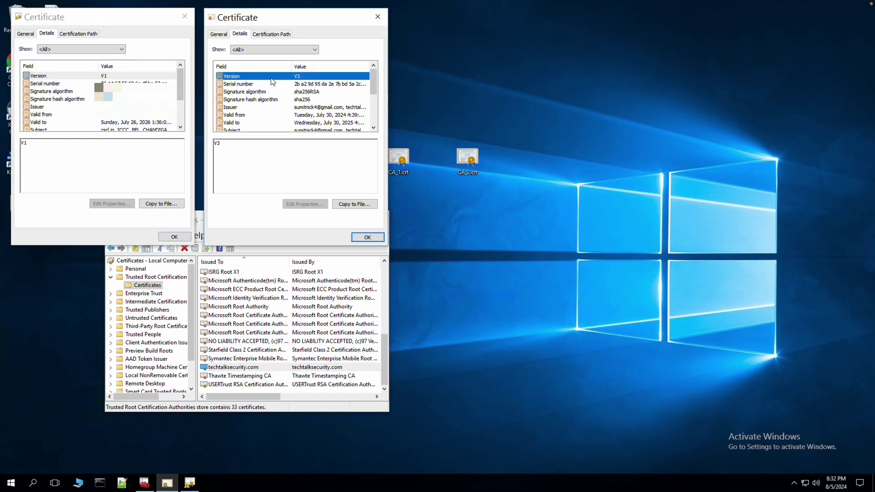
left_click(159, 76)
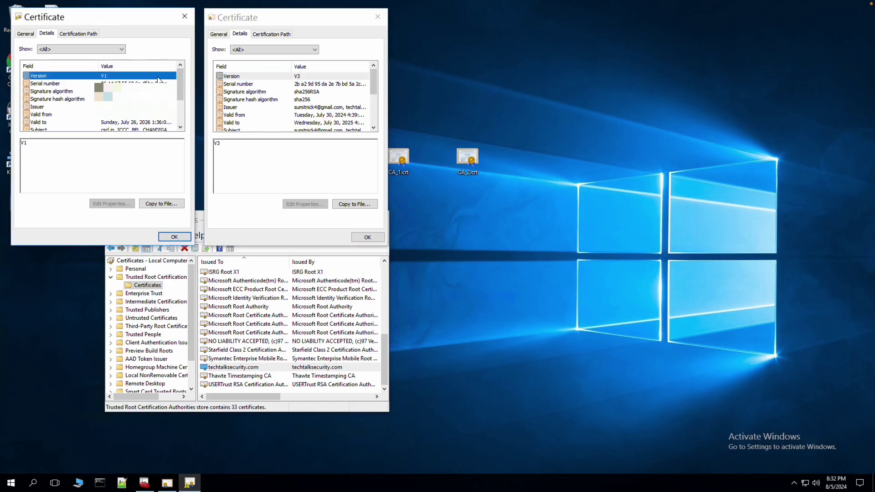
Scroll both certificates' field lists down to their last fields
left_click(257, 78)
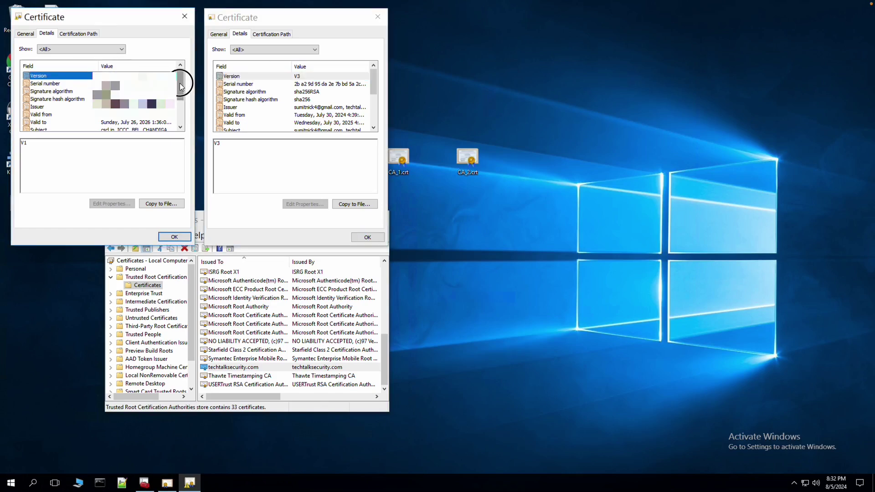
left_click_drag(181, 87, 180, 129)
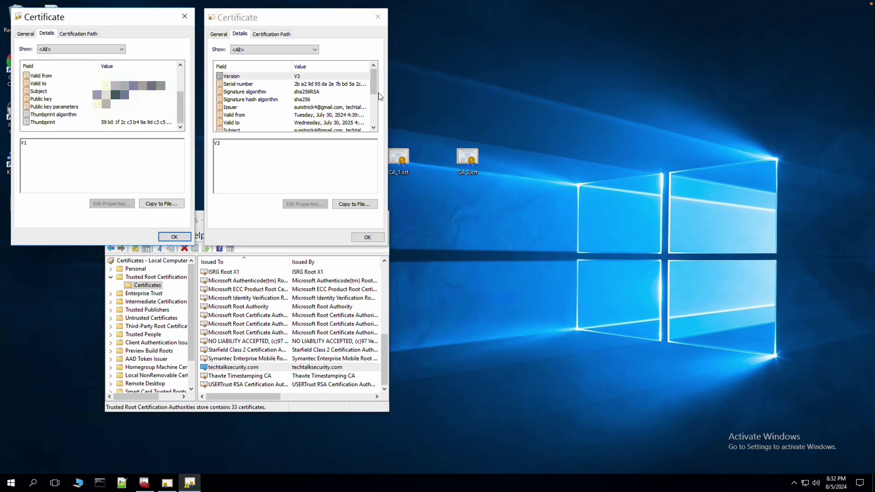
left_click(374, 105)
left_click_drag(374, 104, 374, 139)
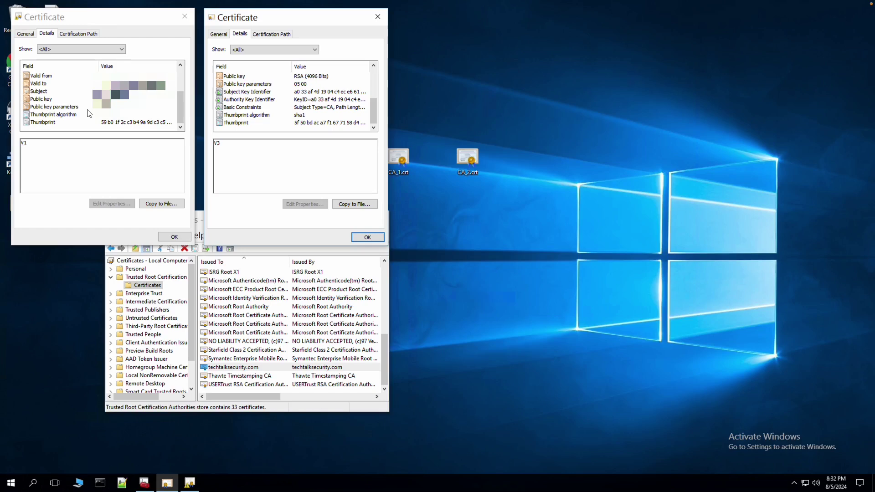
Select CA_2.crt's Basic Constraints and highlight 'Subject Type=CA' in its value box
left_click(244, 108)
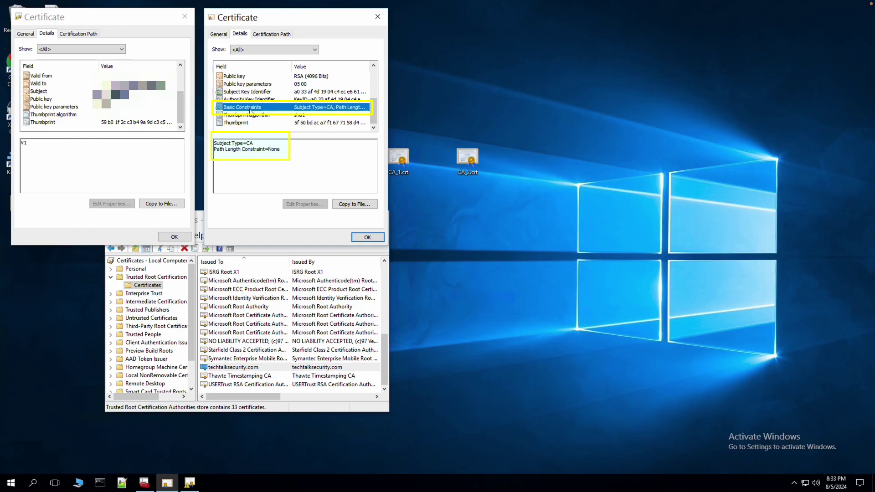
left_click_drag(215, 145, 250, 147)
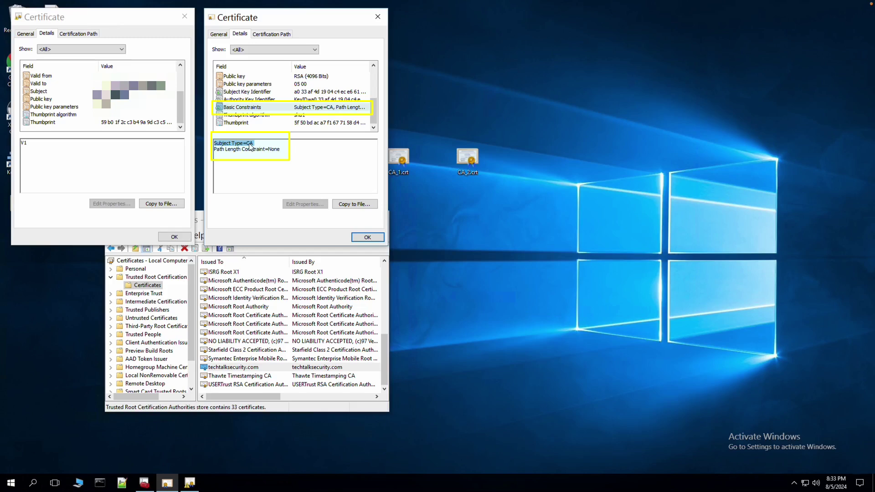
left_click(258, 109)
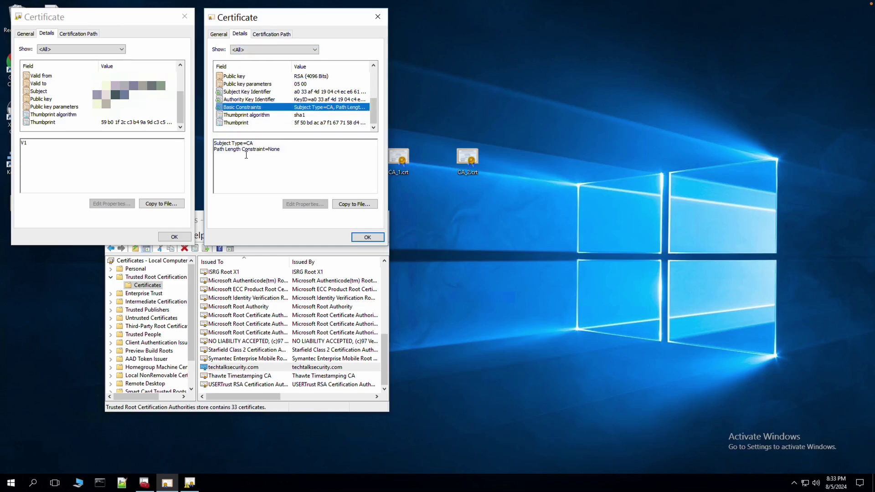
left_click_drag(215, 144, 255, 145)
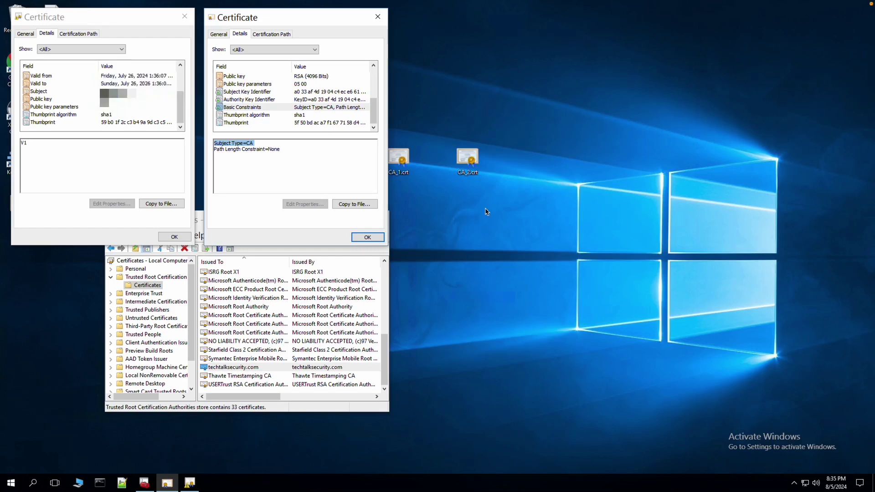
left_click(275, 108)
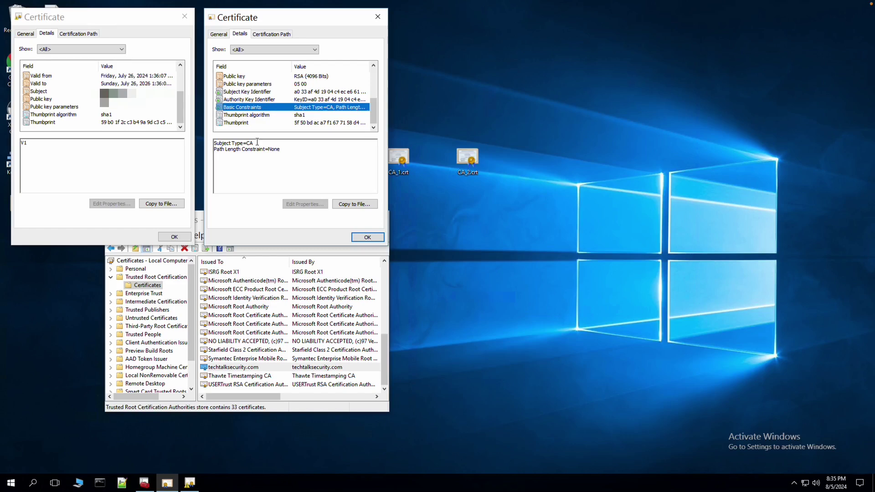
left_click_drag(257, 143, 214, 143)
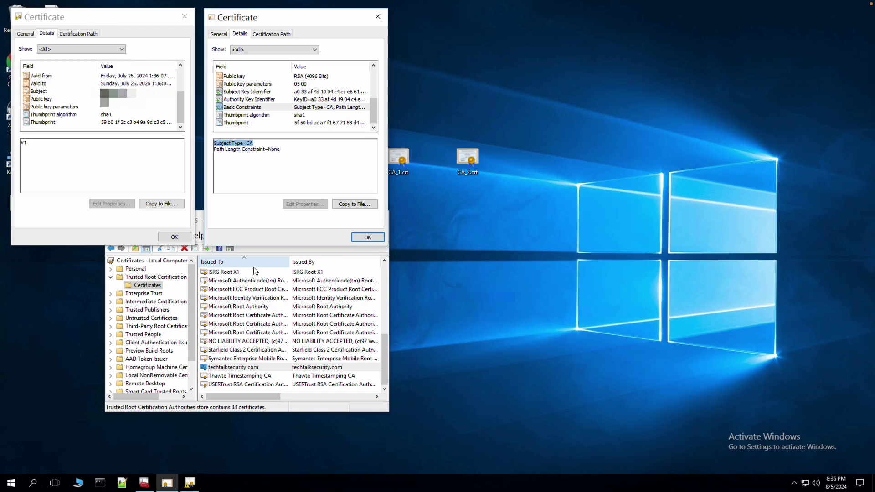
Open the Symantec Enterprise Mobile Root for Microsoft certificate's Details tab
double_click(234, 358)
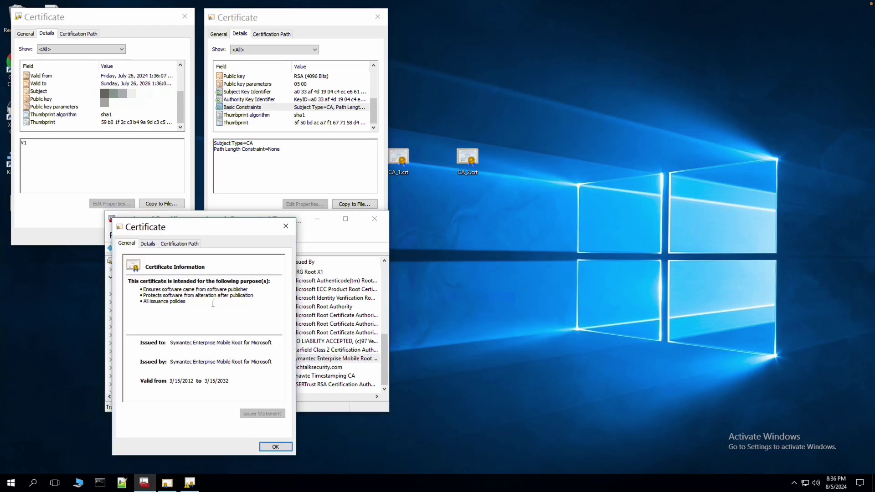
left_click(188, 246)
left_click(148, 244)
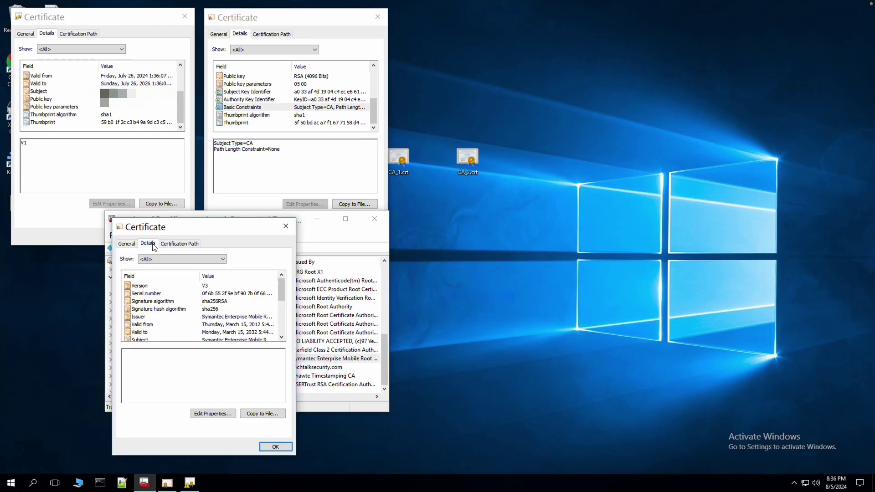
left_click_drag(278, 291, 286, 324)
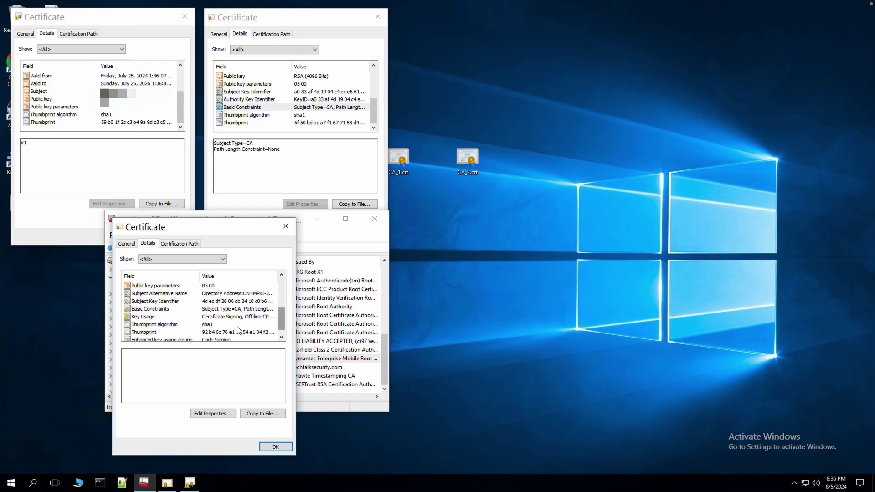
Show its Key Usage (certificate and CRL signing, 06) and Enhanced key usage (Code Signing)
left_click(152, 318)
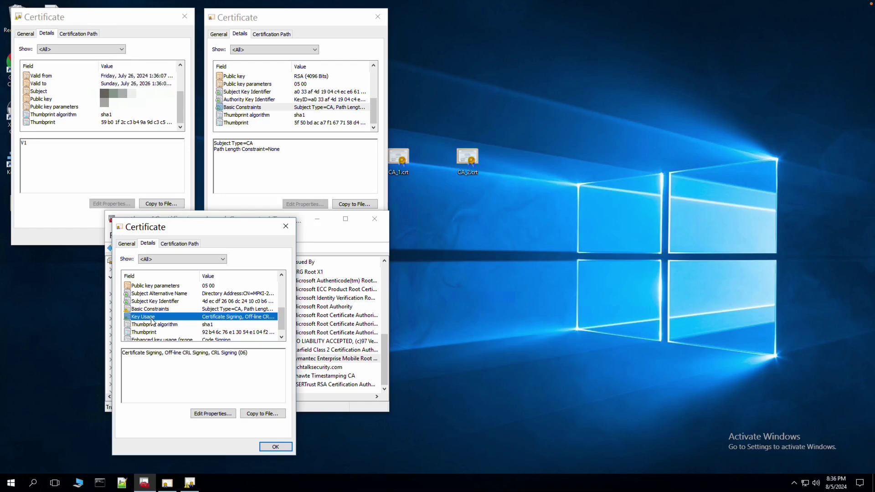
left_click_drag(122, 354, 248, 353)
left_click(177, 317)
left_click(282, 337)
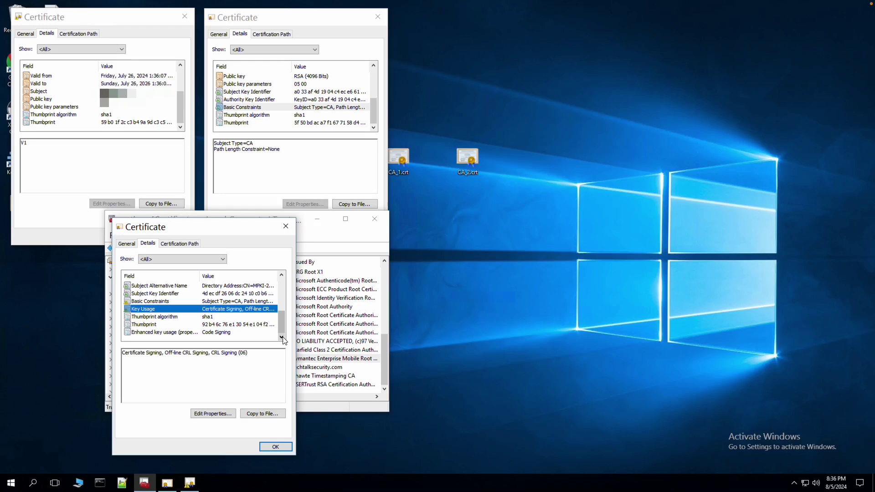
left_click(186, 333)
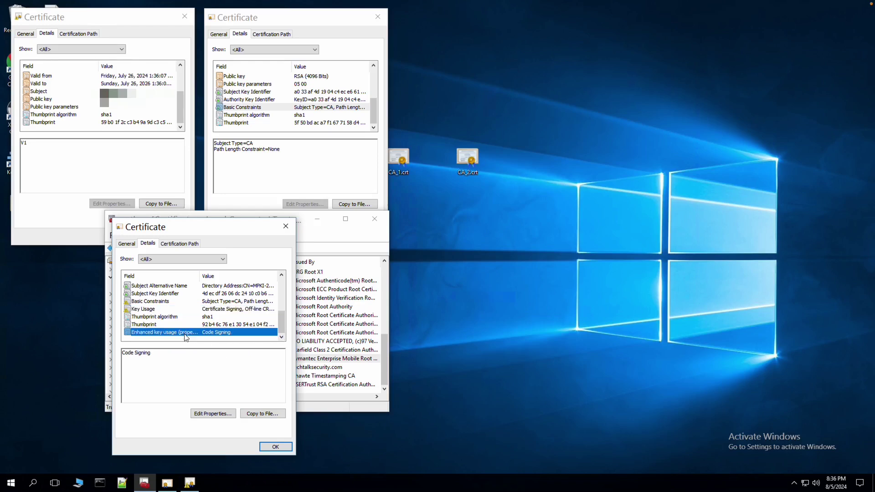